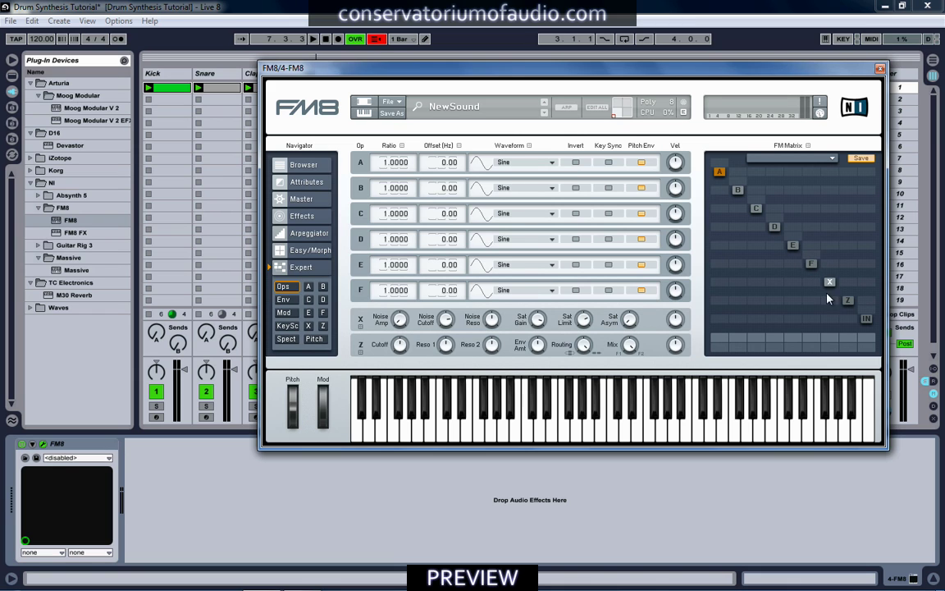
Open operator X from the FM matrix and set its noise amp to 72
left_click(830, 282)
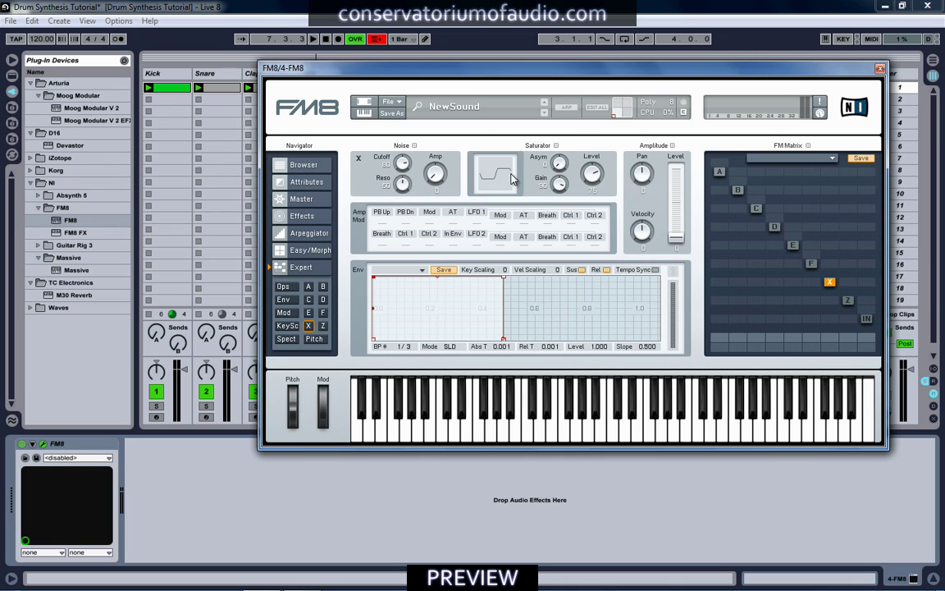
left_click_drag(438, 175, 396, 154)
Create a one-bar clip on the FM8 track with sixteenth-length D3 notes on every eighth
left_click_drag(463, 68, 623, 87)
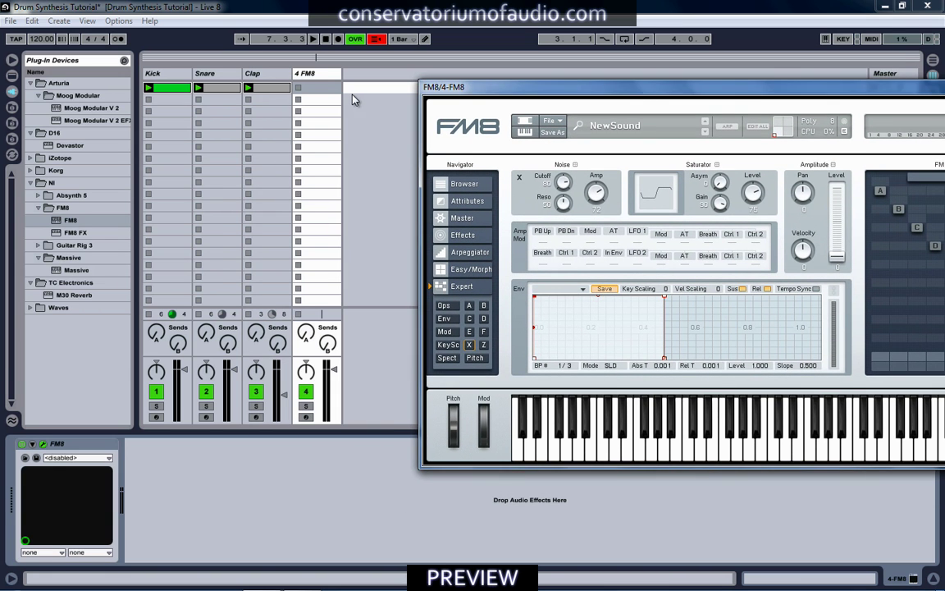
double_click(330, 88)
left_click_drag(452, 86, 424, 24)
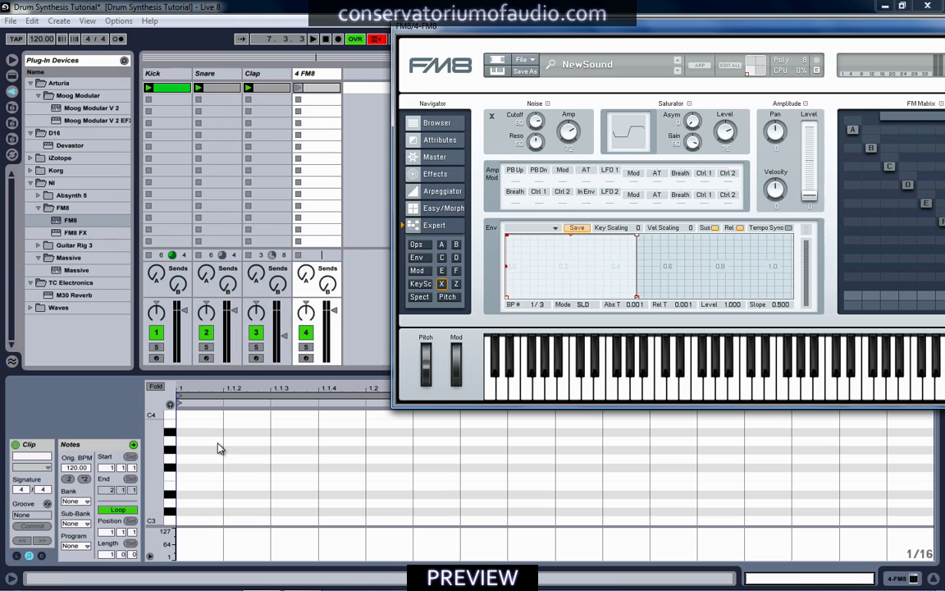
left_click(194, 502)
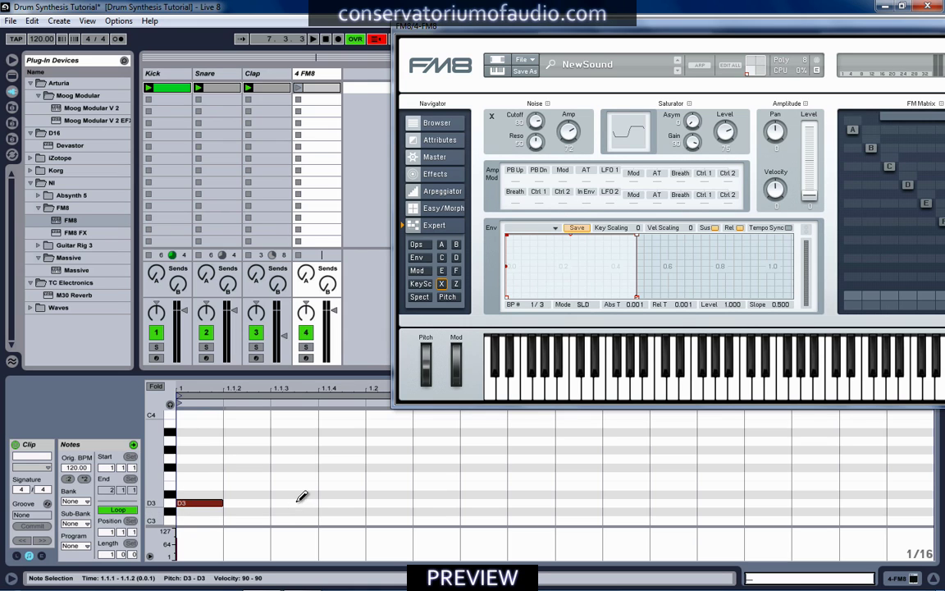
left_click(295, 502)
left_click(389, 502)
left_click(484, 503)
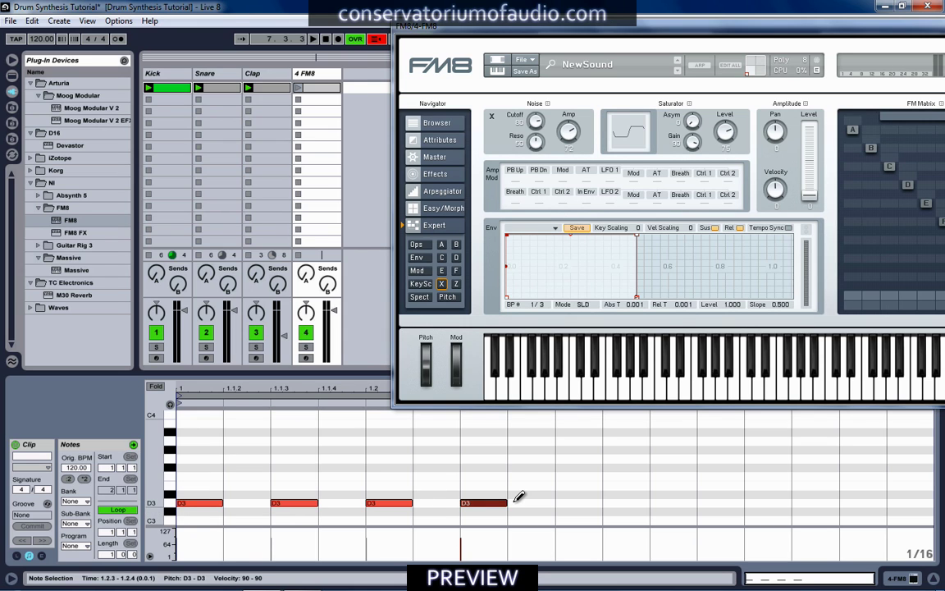
left_click_drag(526, 484, 586, 509)
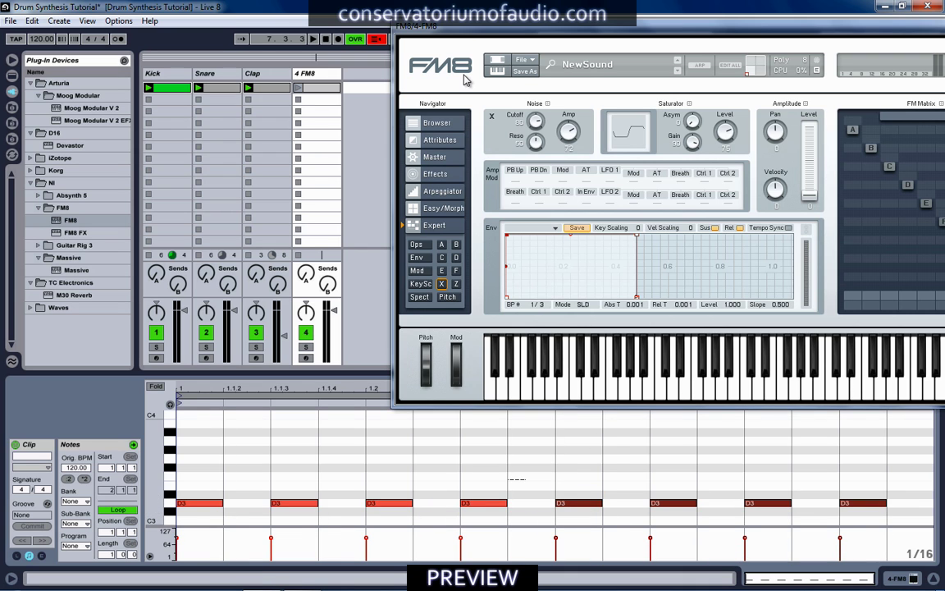
With the clip playing, send operator X to the output at level 83 and set its noise cutoff to 94
key("space")
left_click_drag(465, 34, 414, 126)
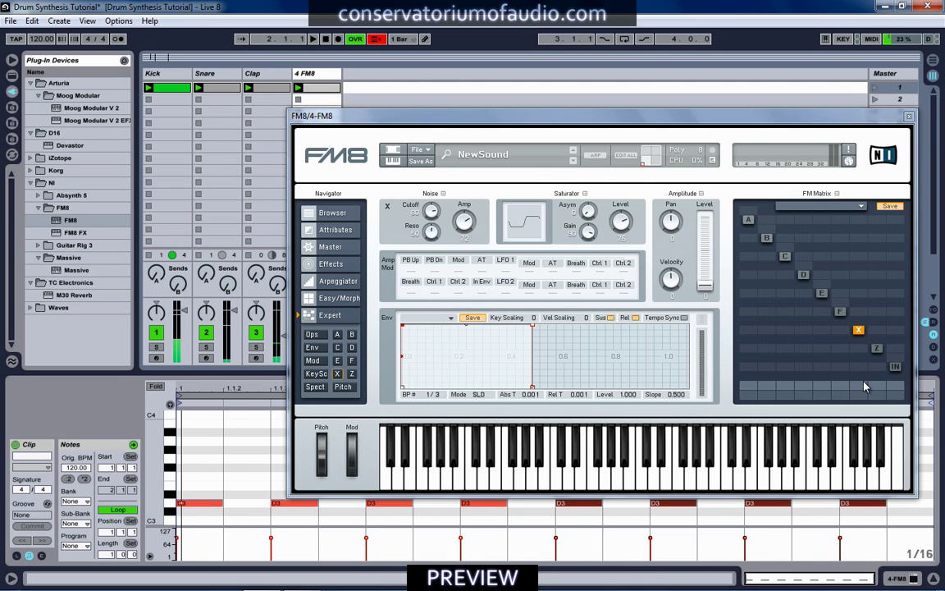
left_click_drag(863, 385, 874, 347)
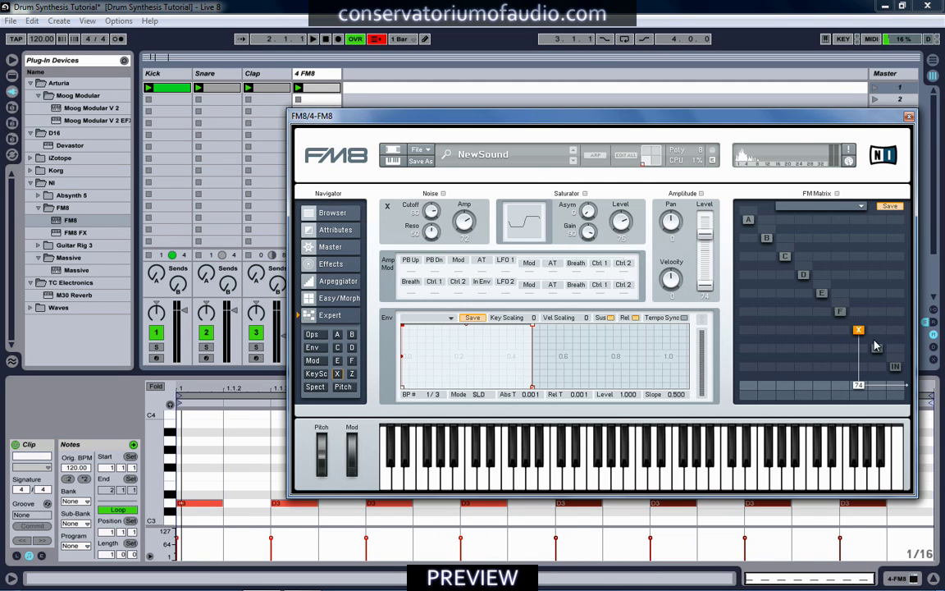
left_click_drag(862, 390, 862, 382)
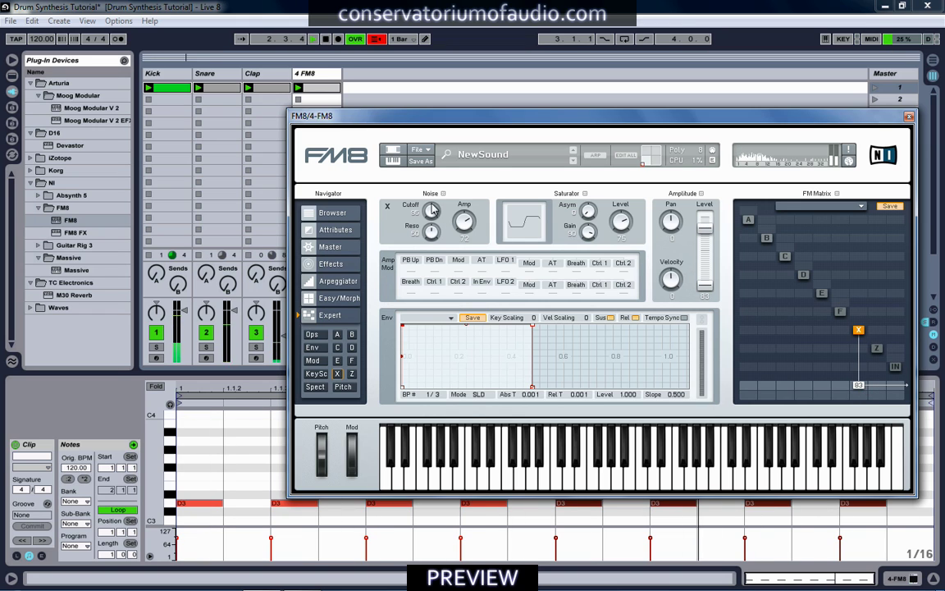
mouse_move(431, 211)
left_mouse_down()
mouse_move(435, 197)
mouse_move(438, 205)
left_mouse_up()
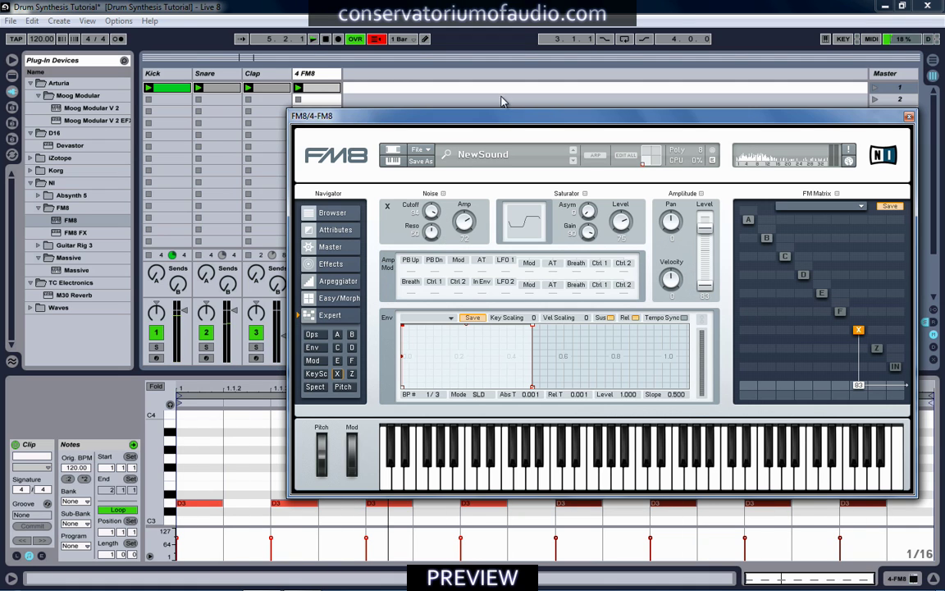
Reroute operator X from the direct output into operator Z at level 83, and send Z to the output at 81
left_click_drag(504, 118, 432, 128)
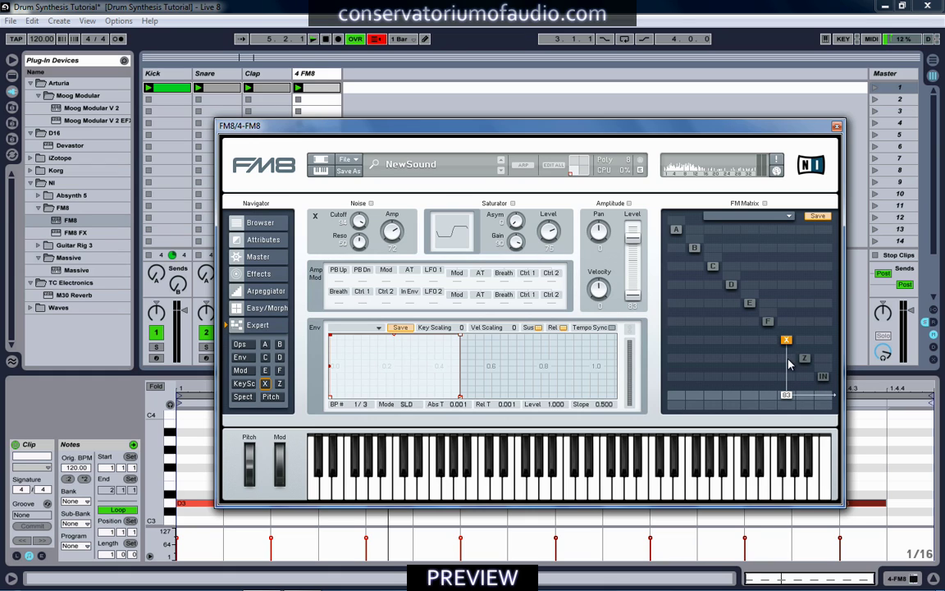
left_click_drag(790, 364, 791, 307)
left_click_drag(786, 395, 793, 505)
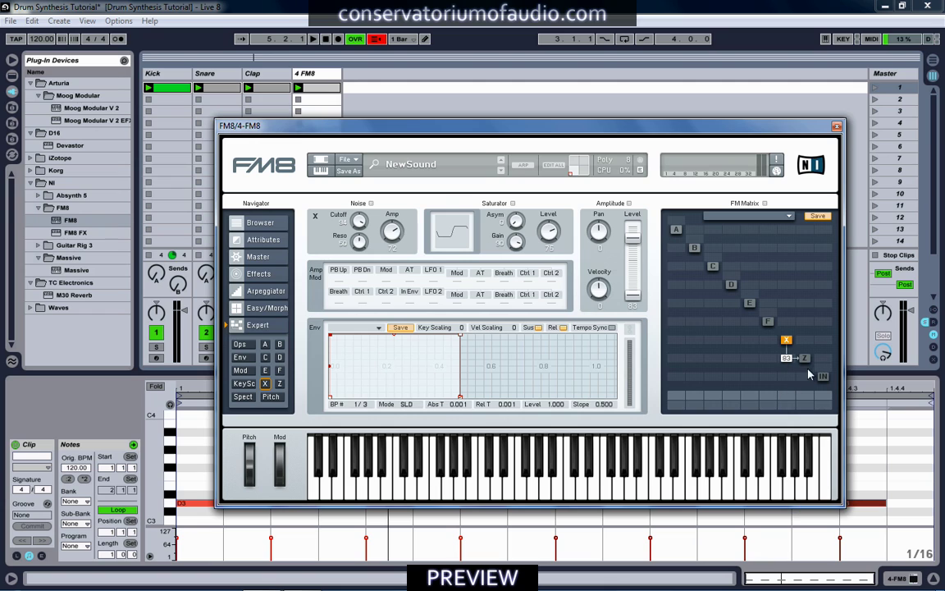
left_click_drag(810, 388, 815, 355)
Set operator Z's first filter to mode 100 with cutoff 72 and resonance 54 while auditioning the loop
left_click(805, 357)
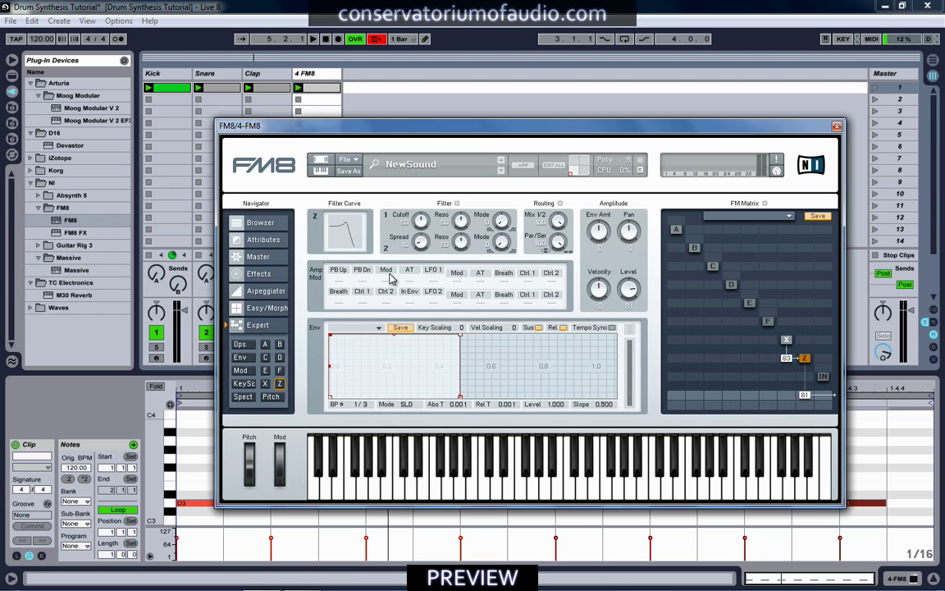
left_click(786, 341)
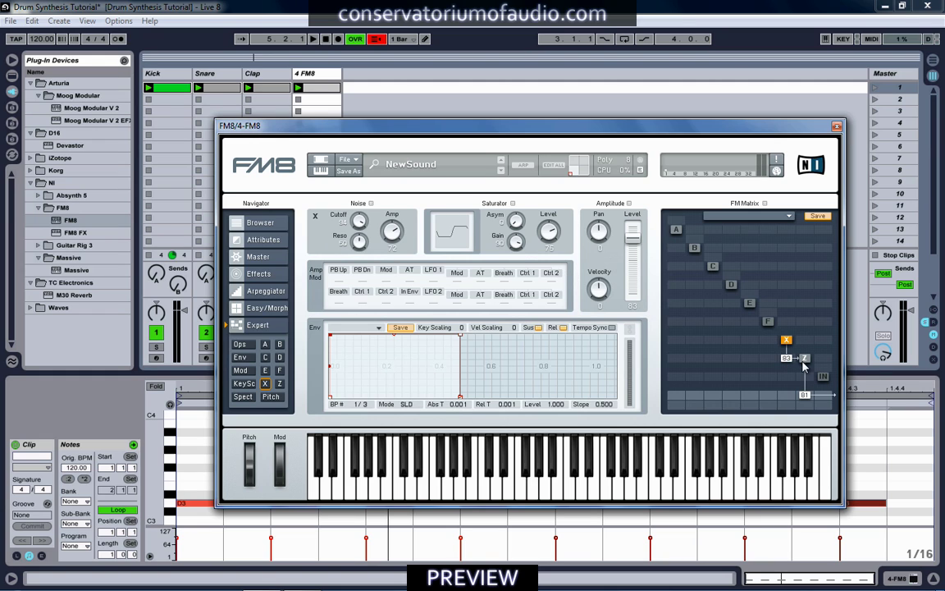
left_click(803, 360)
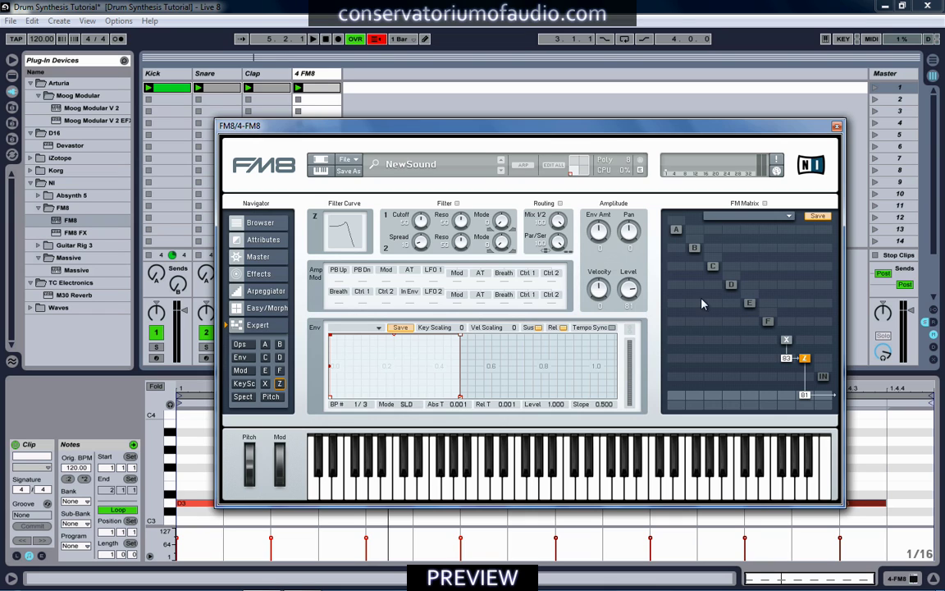
key("space")
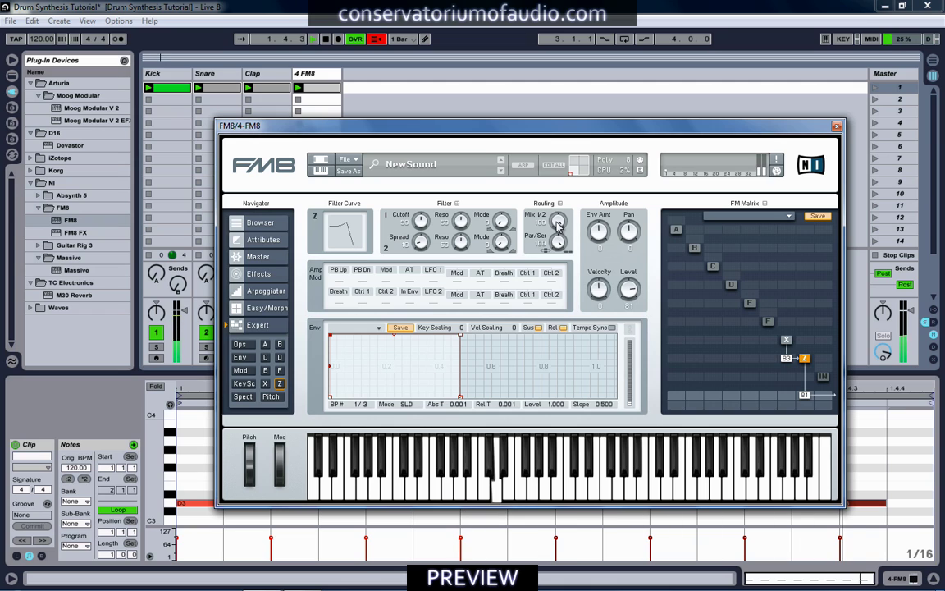
left_click_drag(557, 223, 596, 369)
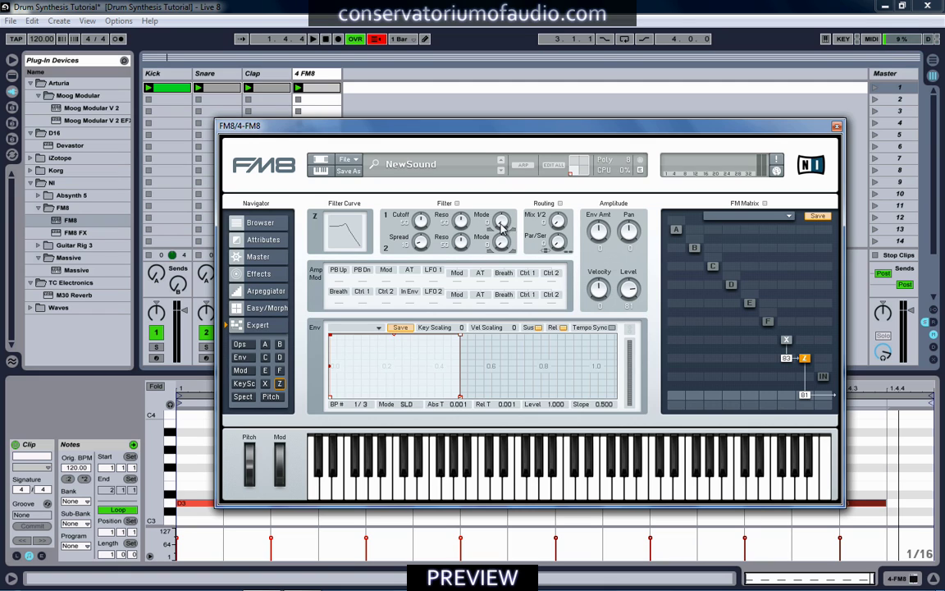
left_click_drag(506, 219, 512, 109)
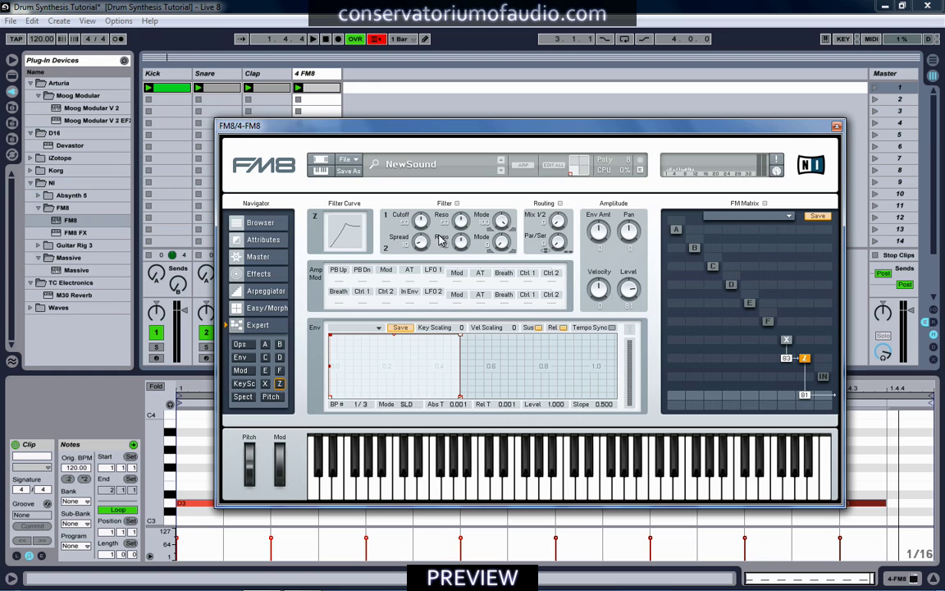
left_click_drag(421, 224, 470, 246)
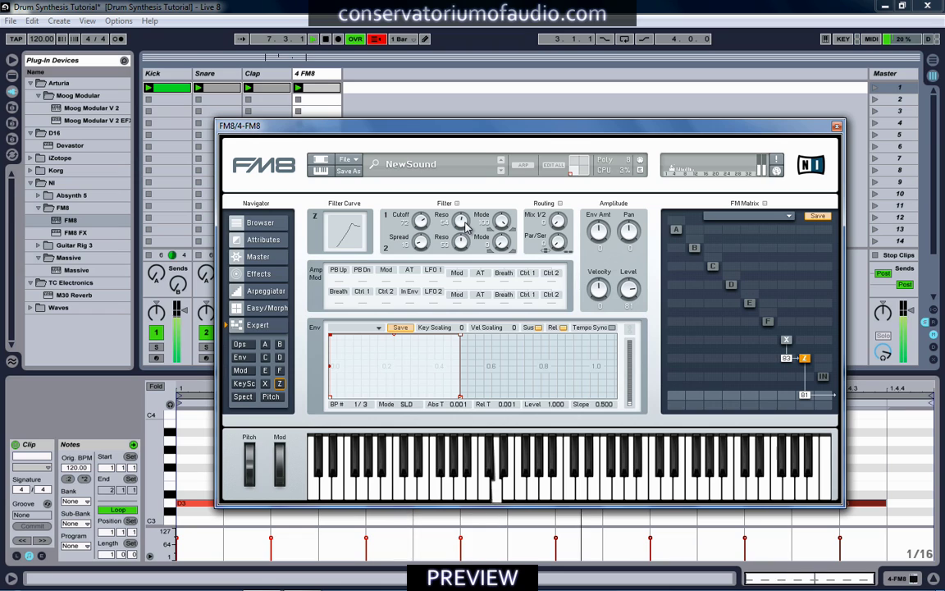
Shape operator X's envelope into a decay to level 0 with slope 0.800, and raise the X-to-Z and Z output levels to 100
left_click(790, 340)
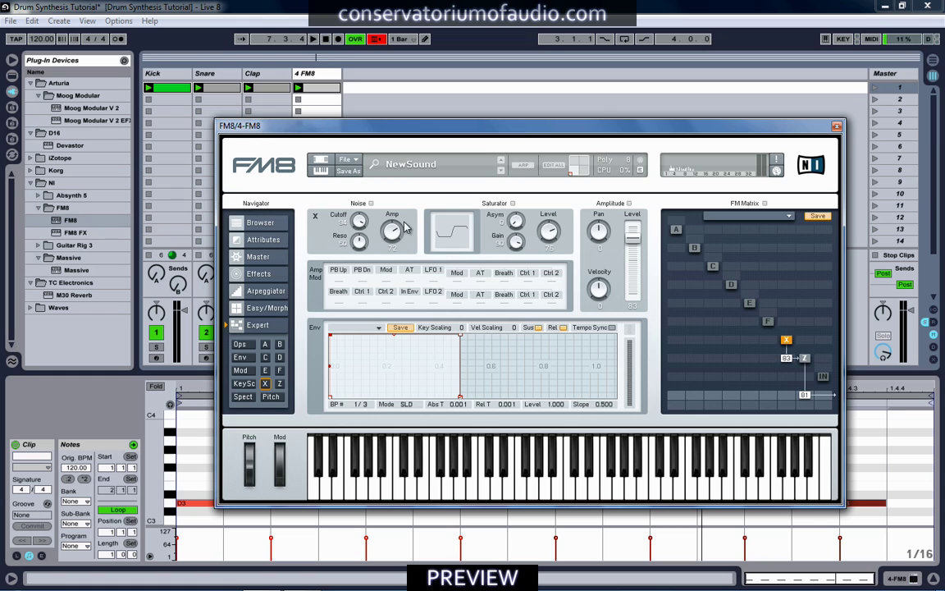
left_click_drag(460, 335, 447, 416)
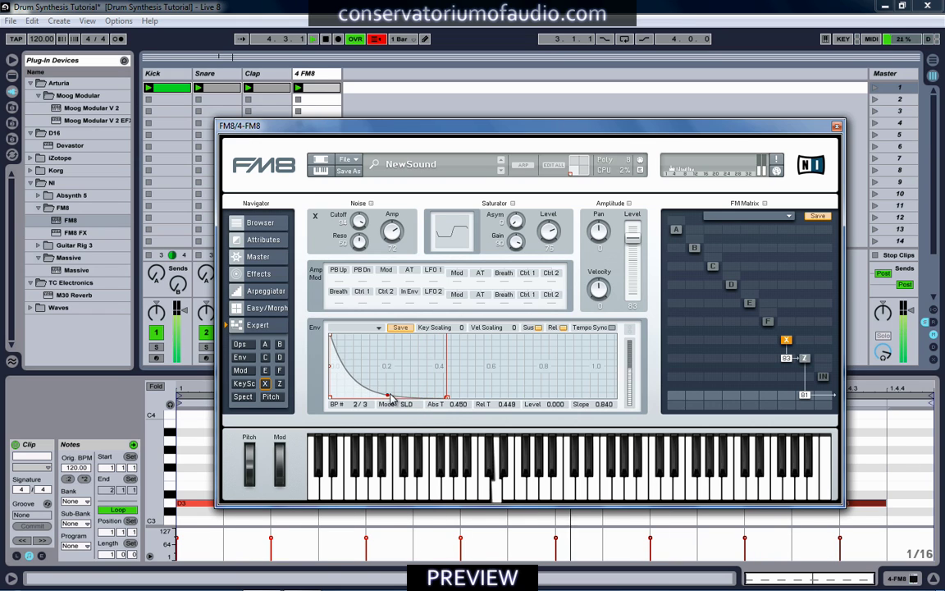
left_click_drag(387, 404, 395, 398)
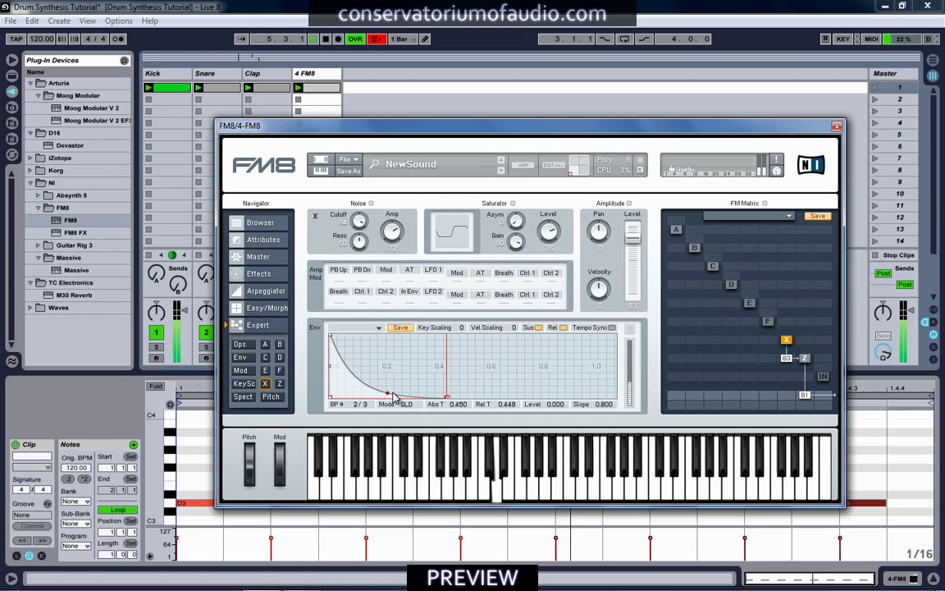
left_click_drag(803, 400, 791, 349)
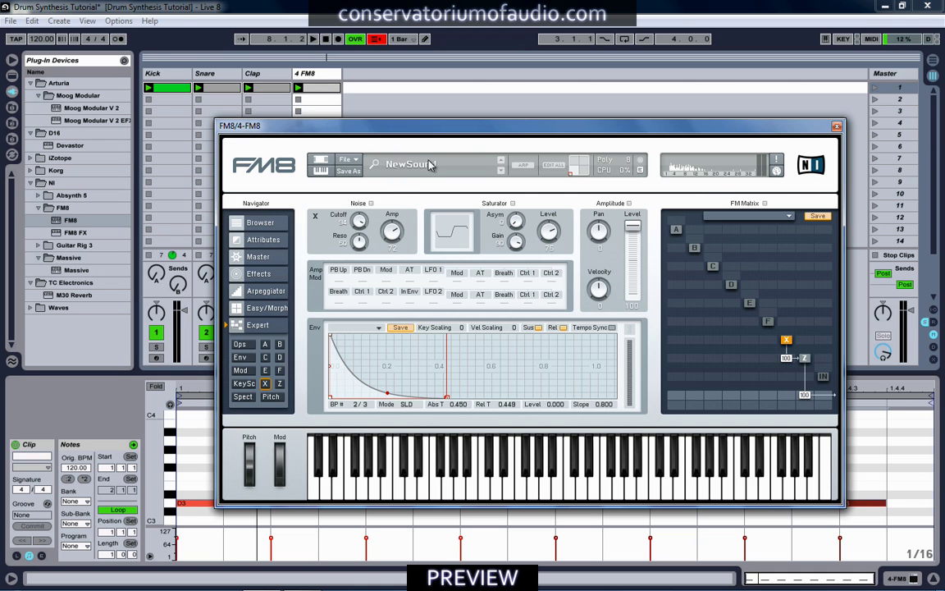
With the FM8 track soloed and playing, set operator X's envelope decay slope to 0.950 and close the synth window
left_click_drag(422, 130, 565, 40)
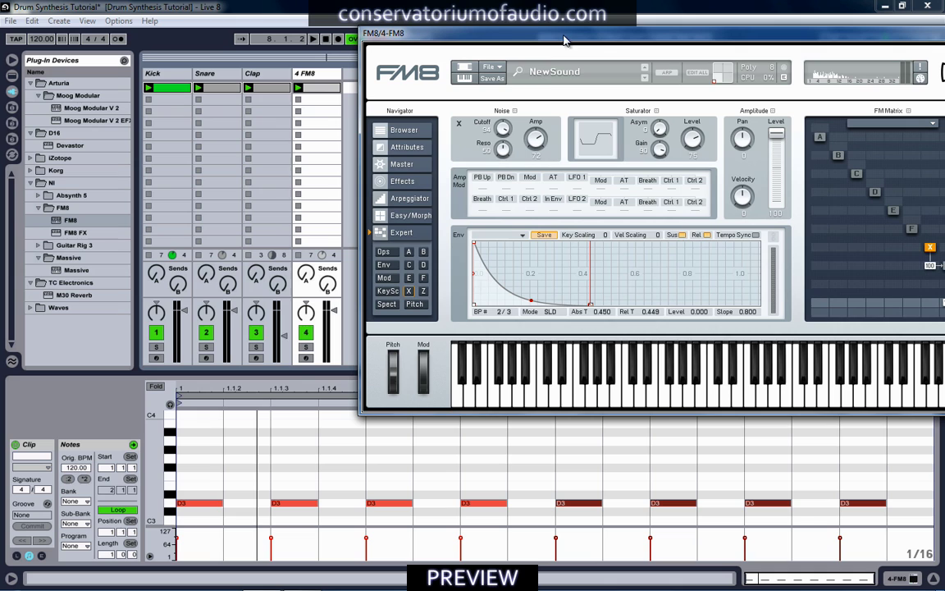
left_click(305, 348)
key("space")
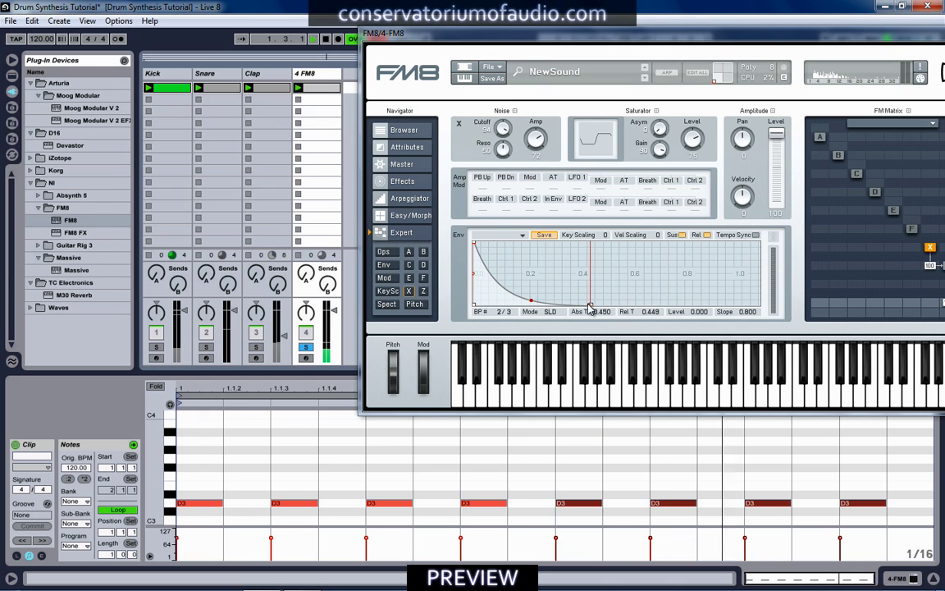
mouse_move(532, 301)
left_mouse_down()
mouse_move(550, 274)
mouse_move(537, 313)
mouse_move(531, 306)
left_mouse_up()
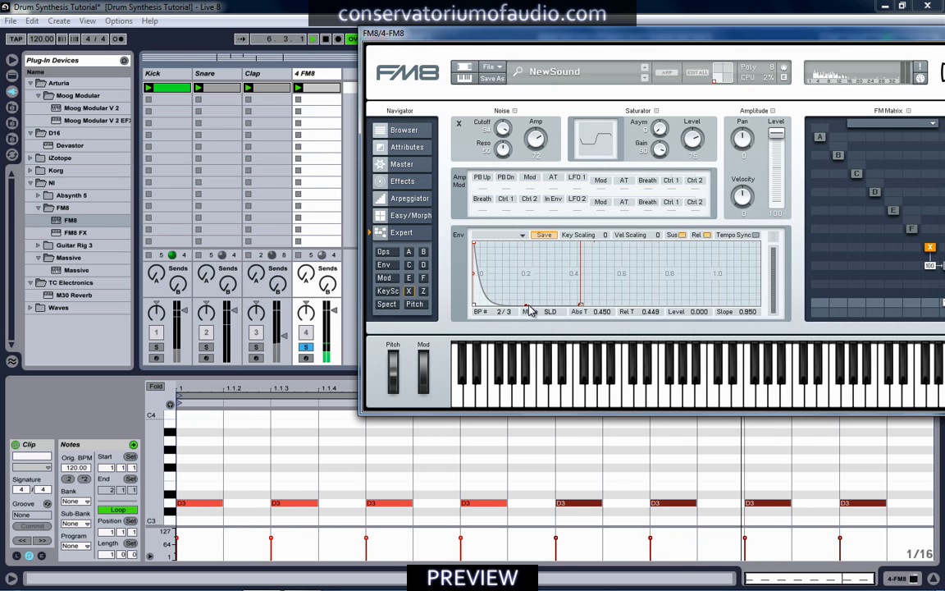
left_click_drag(672, 32, 528, 41)
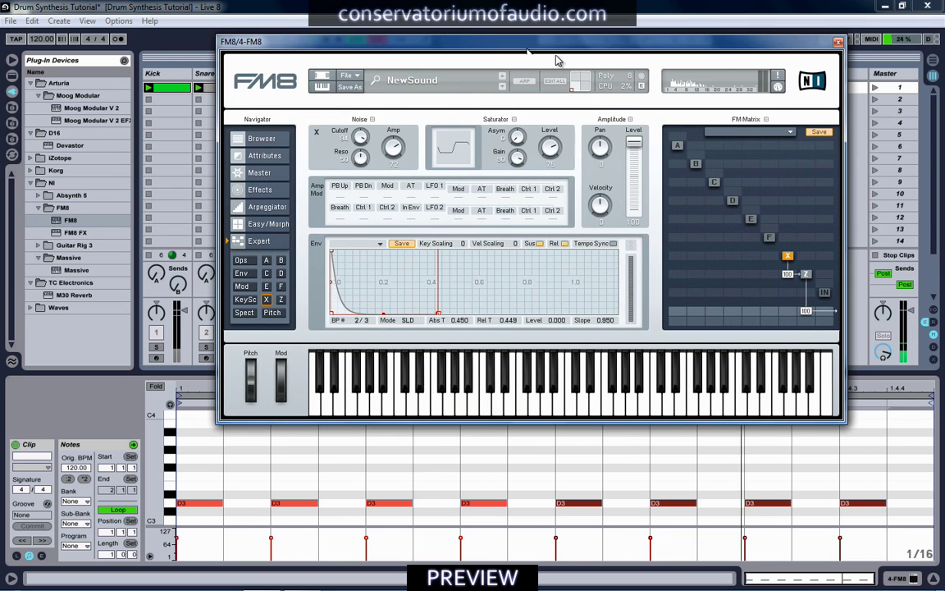
left_click(838, 44)
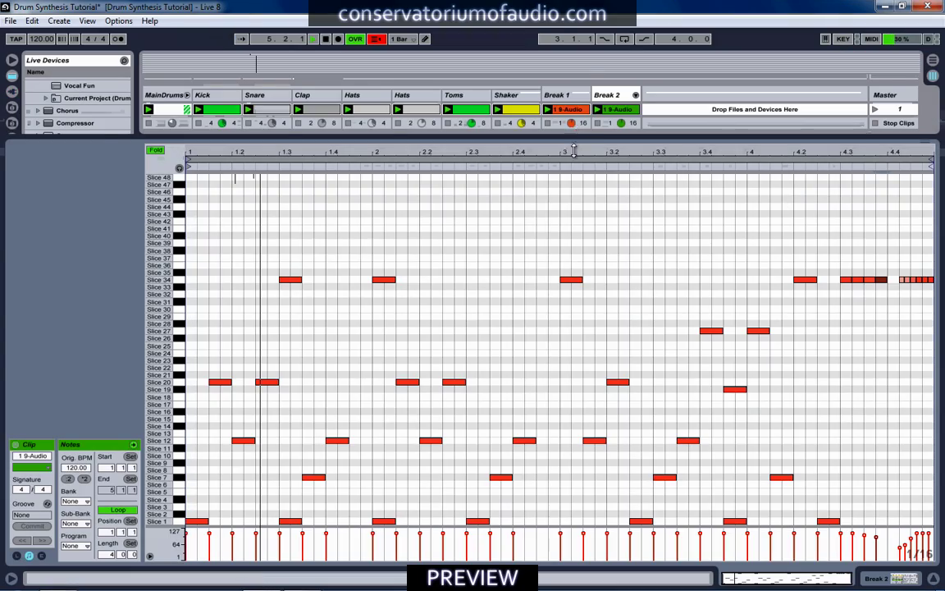
Shrink the clip editor to reveal the mixer and lower the Break 2 track's volume
left_click_drag(574, 151, 529, 429)
left_click(604, 406)
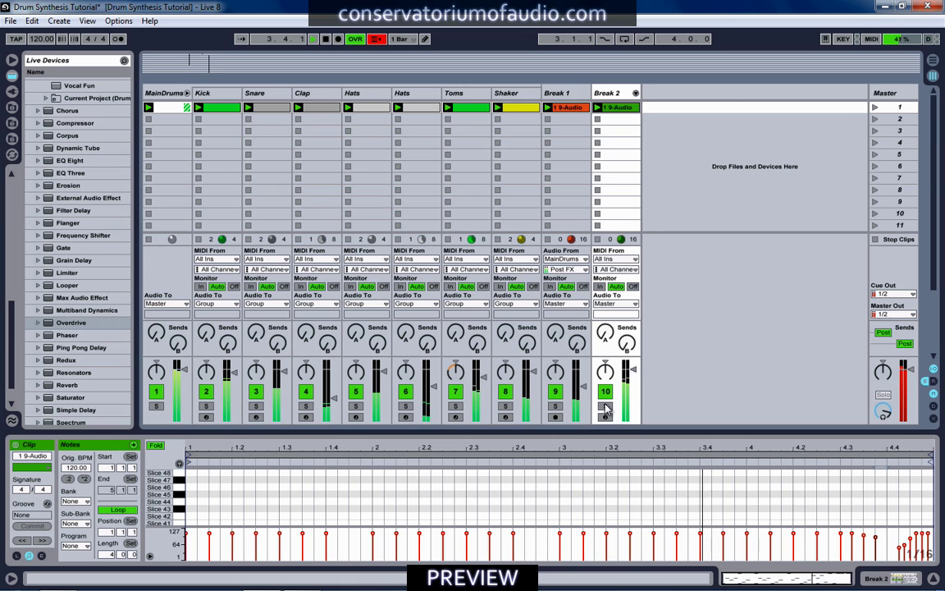
left_click_drag(636, 370, 630, 372)
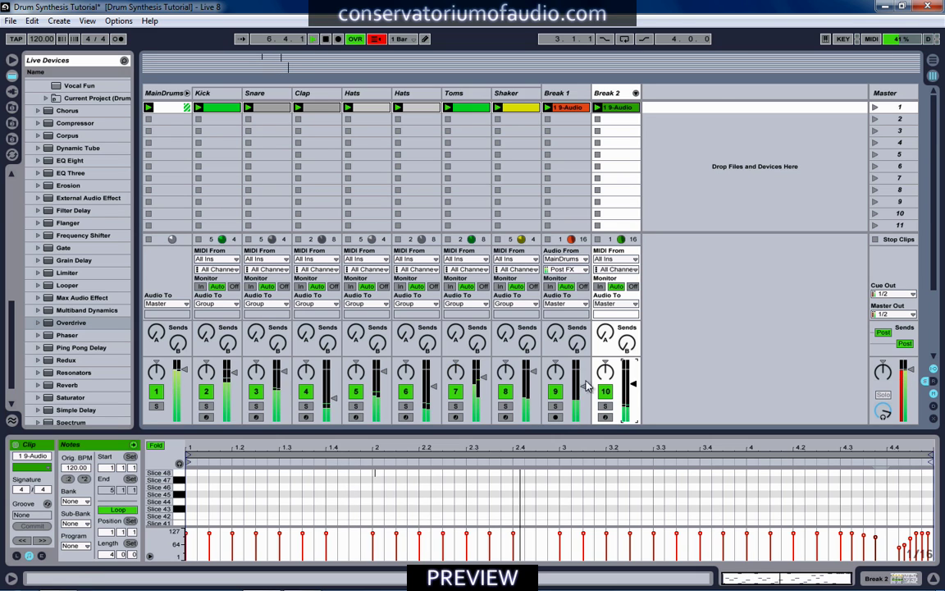
Rebalance the drum mix by lowering the Toms volume, setting the Kick to -1.4 dB and raising the Snare slightly
left_click_drag(484, 377, 483, 382)
left_click_drag(233, 373, 231, 370)
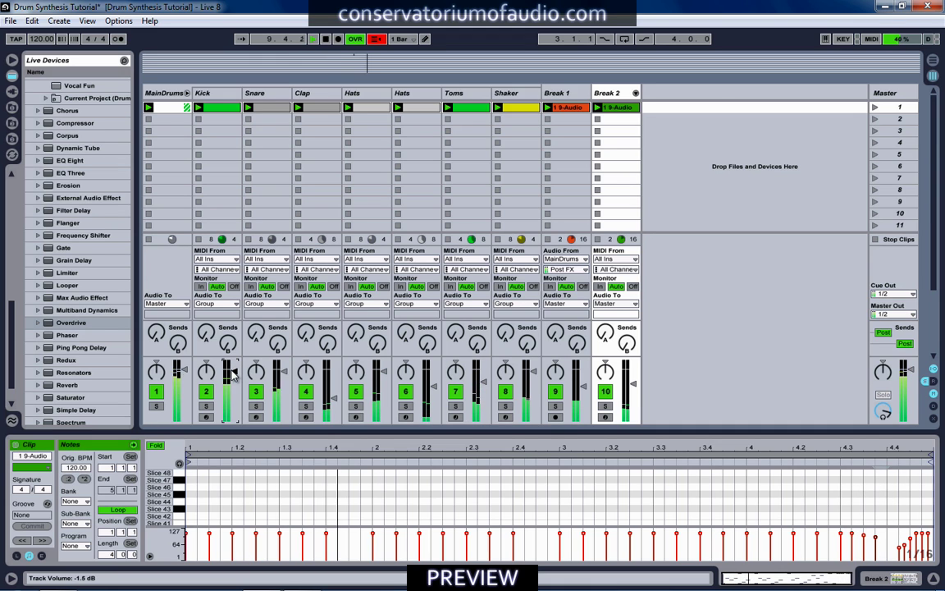
scroll(455, 371, "down", 2)
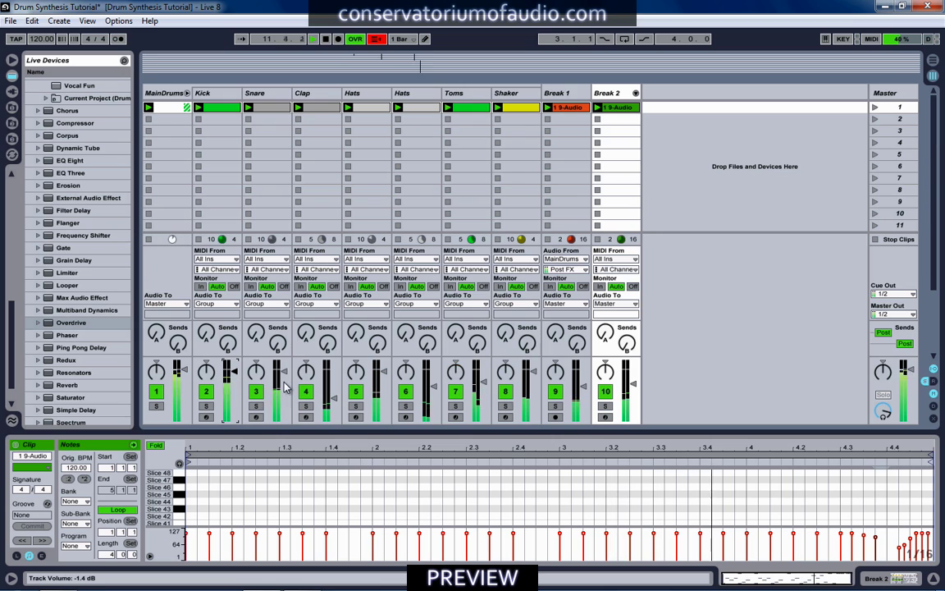
left_click_drag(283, 372, 282, 369)
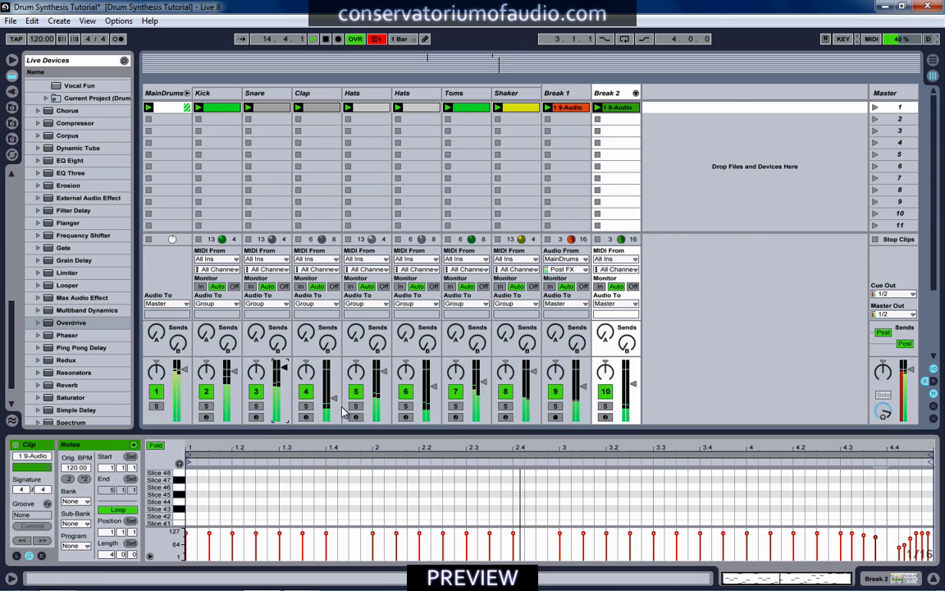
left_click(385, 373)
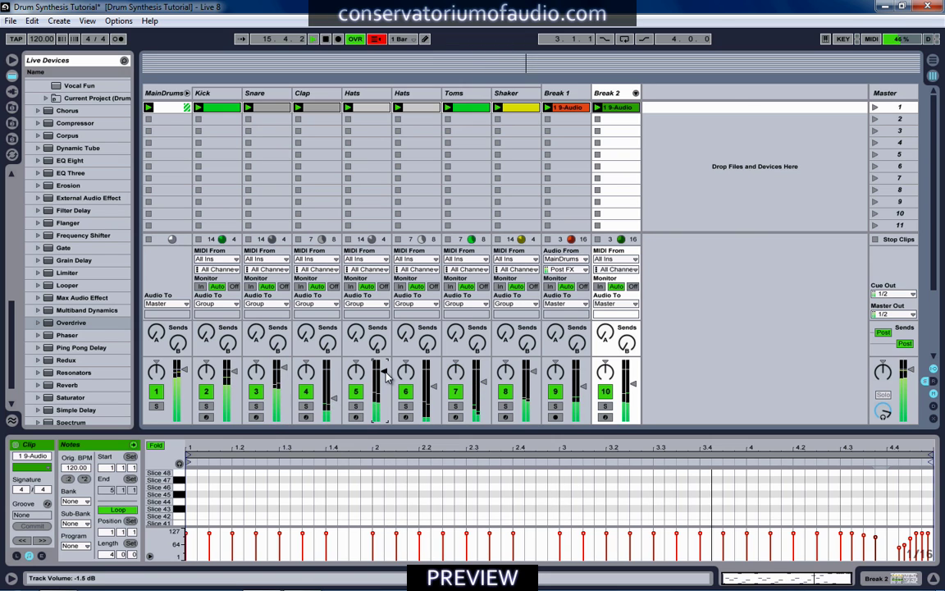